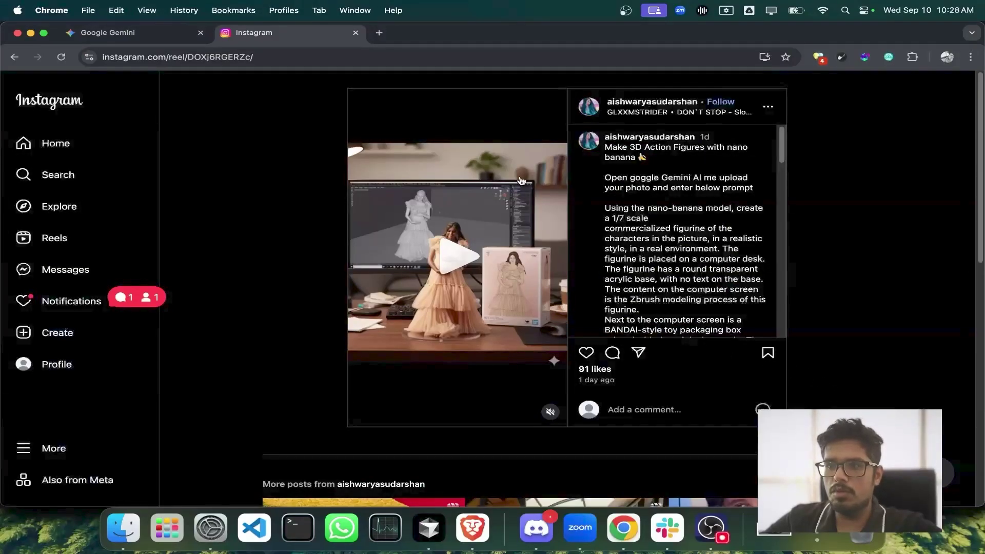
Step: Switch to Gemini and attach the pickup truck image 2.webp from the Downloads folder to a new prompt
click(131, 34)
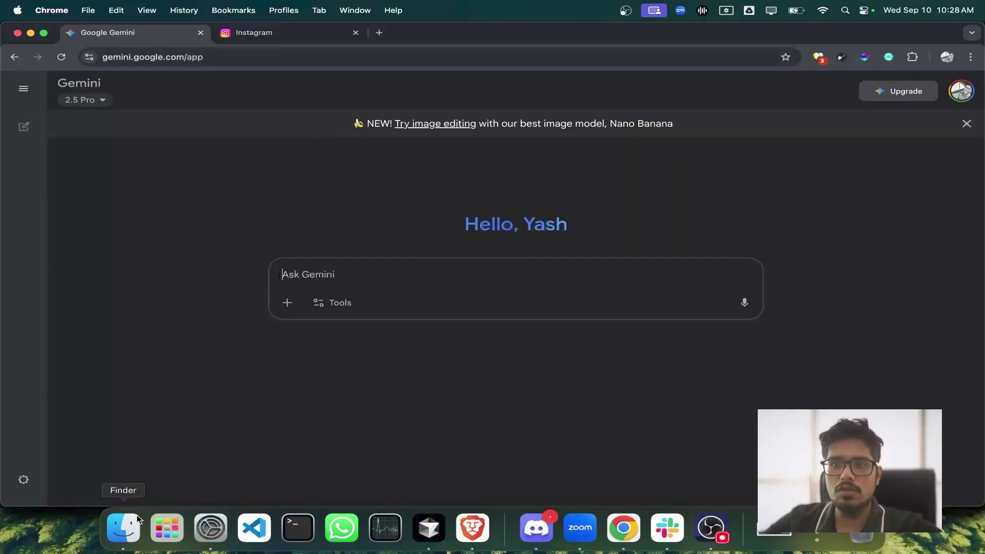
click(123, 528)
click(314, 150)
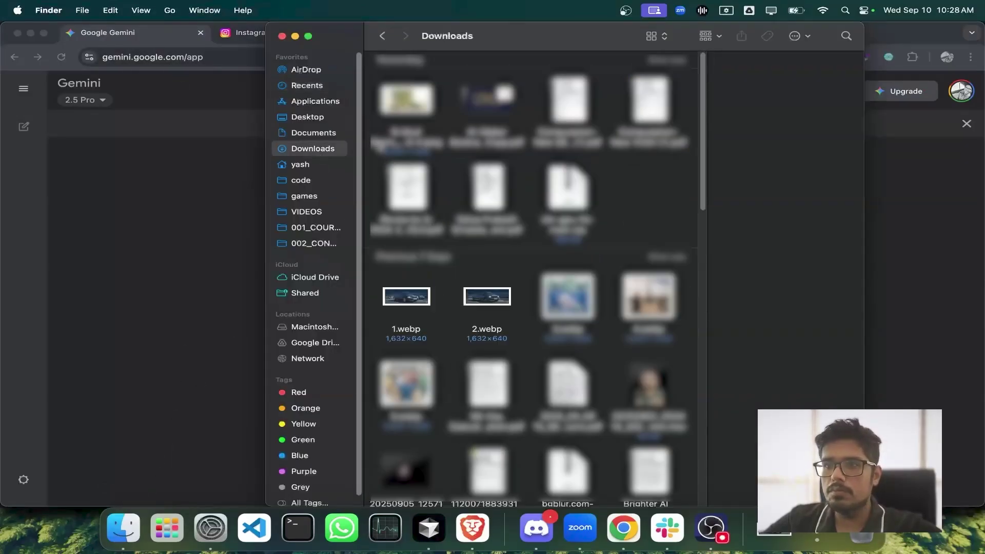
click(497, 272)
key(super+c)
key(super+Tab)
key(super+v)
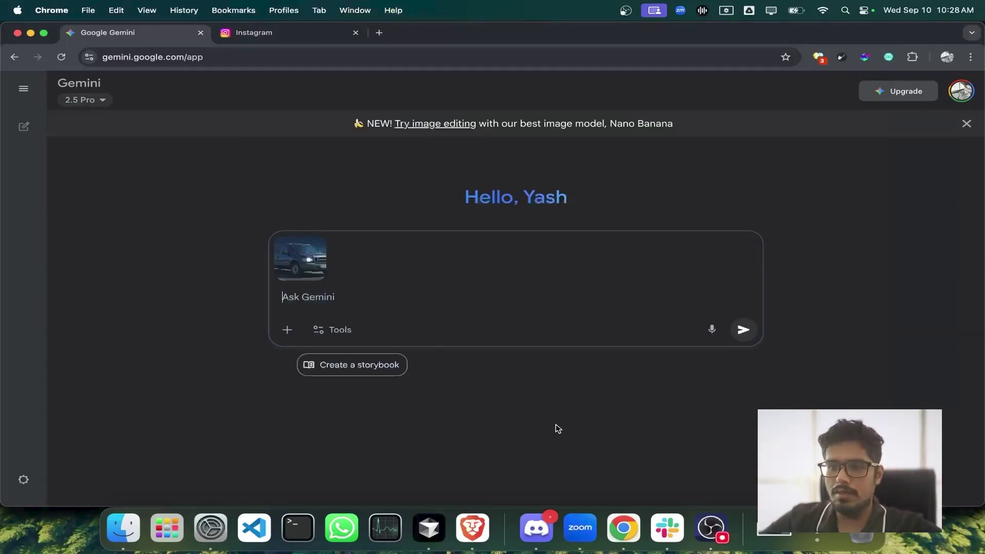
Step: Add the nano-banana 1/7 scale figurine prompt and insert line breaks before the packaging-box paragraph and the "Please turn this photo" paragraph
key(super+v)
scroll(399, 301, up, 3)
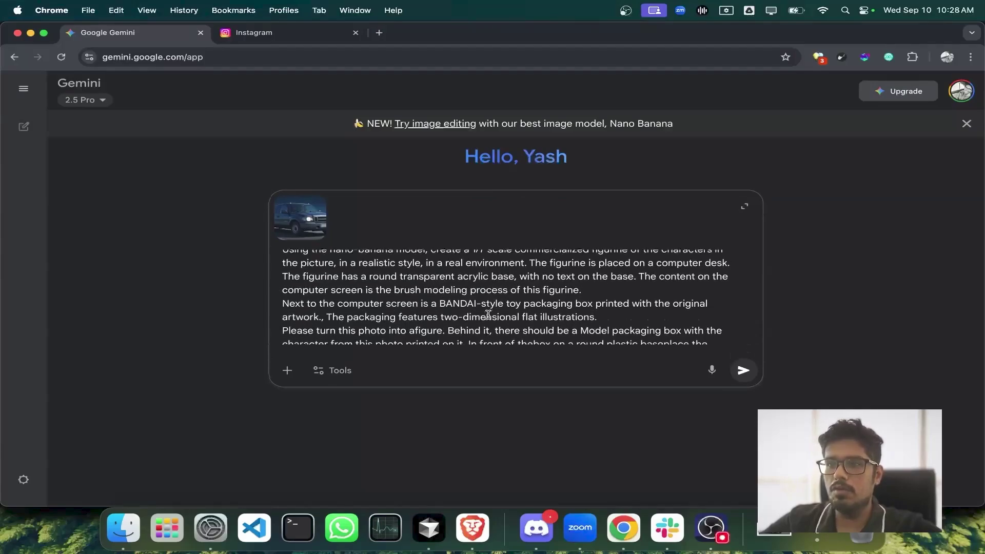
drag(282, 255, 531, 273)
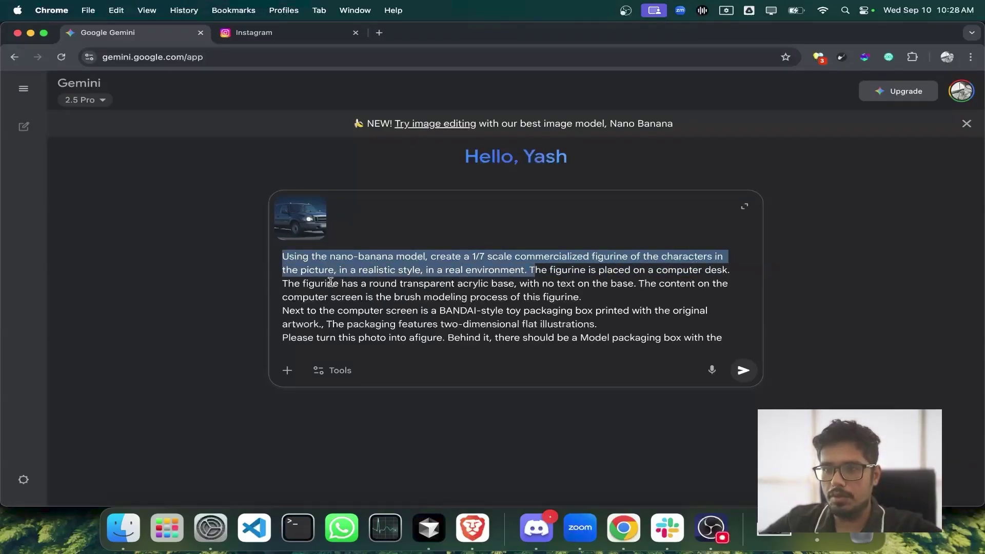
click(604, 296)
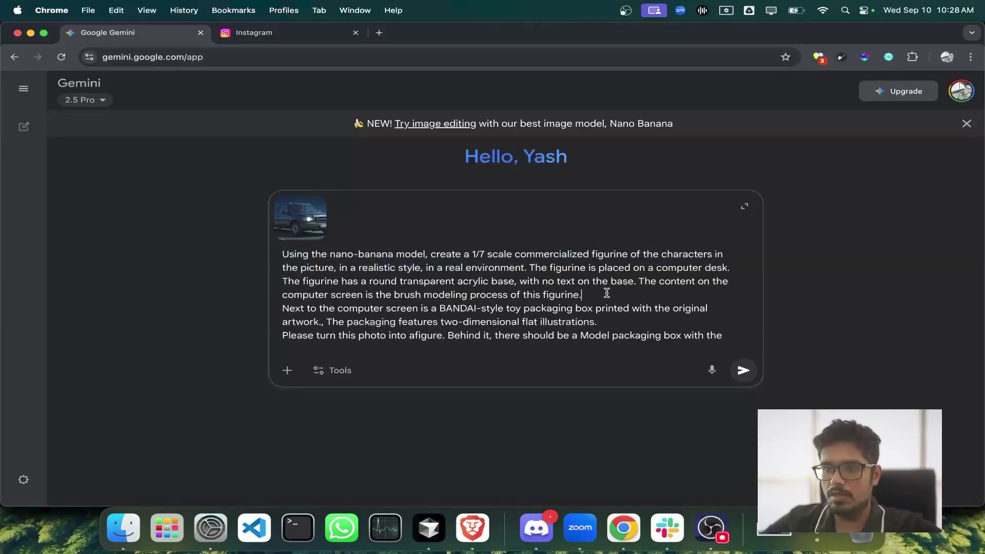
key(Return)
scroll(548, 286, down, 2)
scroll(547, 286, down, 1)
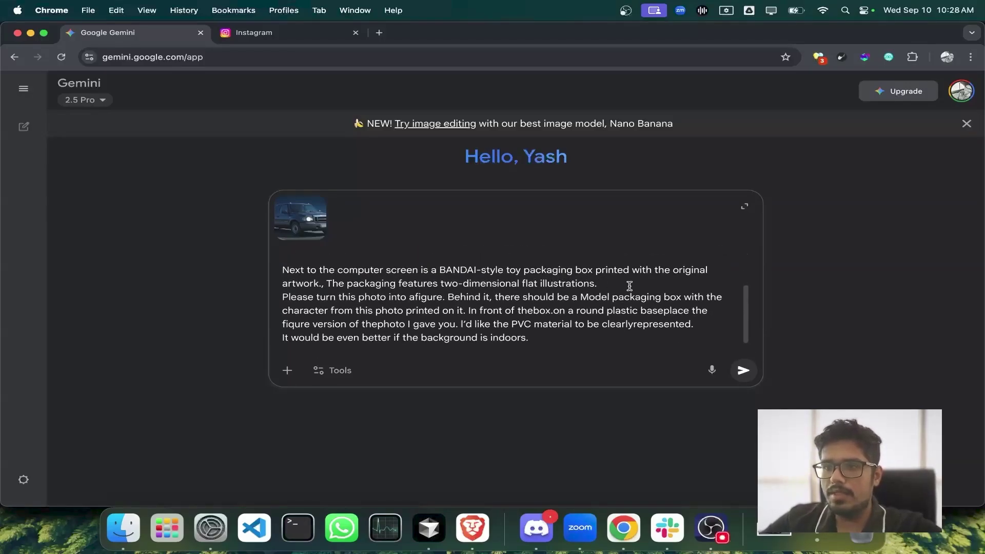
click(629, 285)
key(Return)
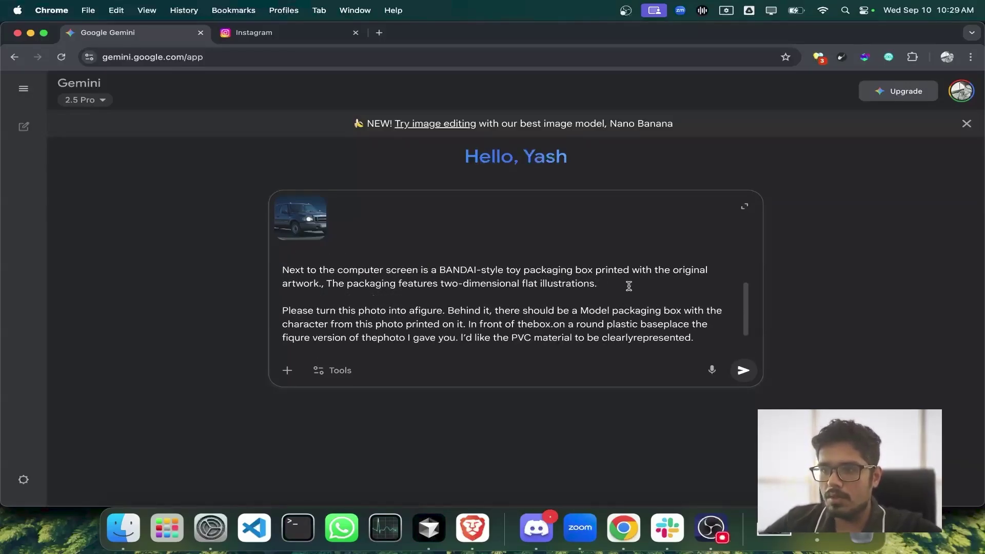
scroll(541, 286, down, 1)
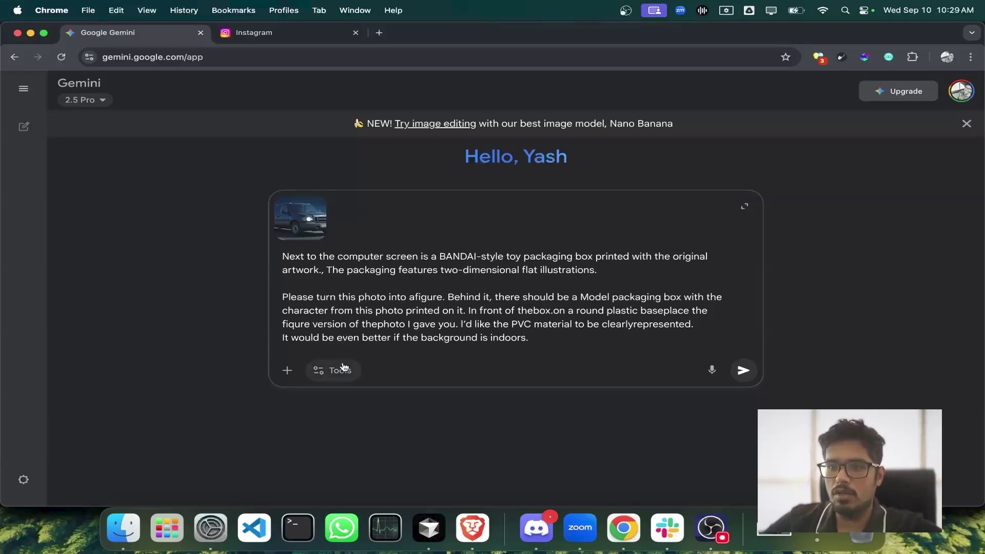
Step: Enable the Nano Banana image tool and submit the prompt to generate the truck figurine
click(340, 369)
click(382, 399)
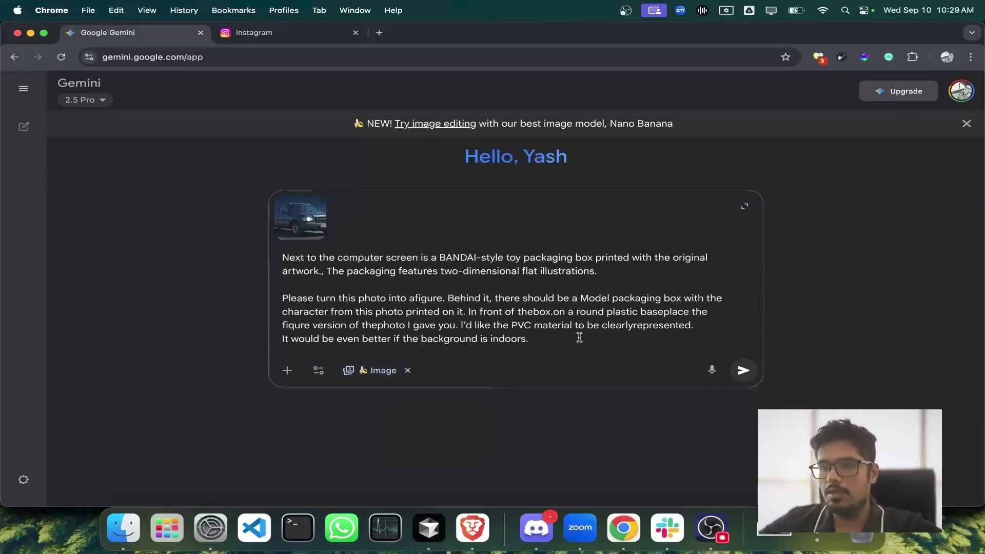
key(Return)
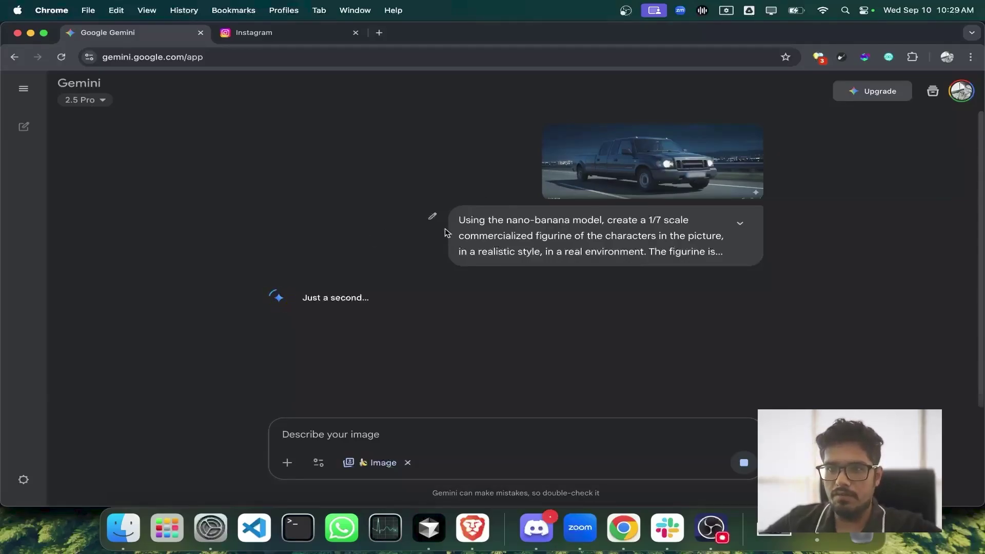
Step: Search the web for "veo 3" in a new tab and open the Veo and Flow pages
click(355, 32)
click(224, 32)
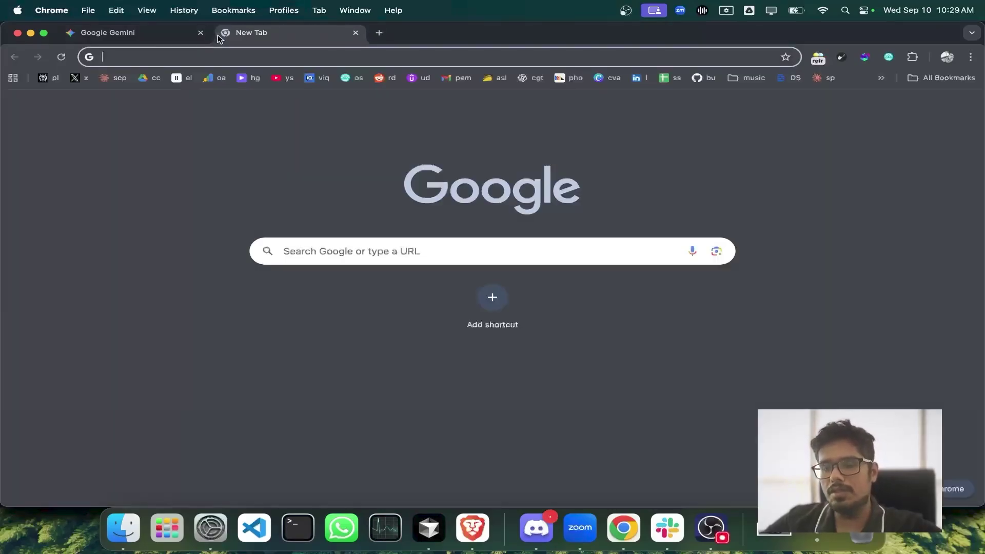
text(veo 3)
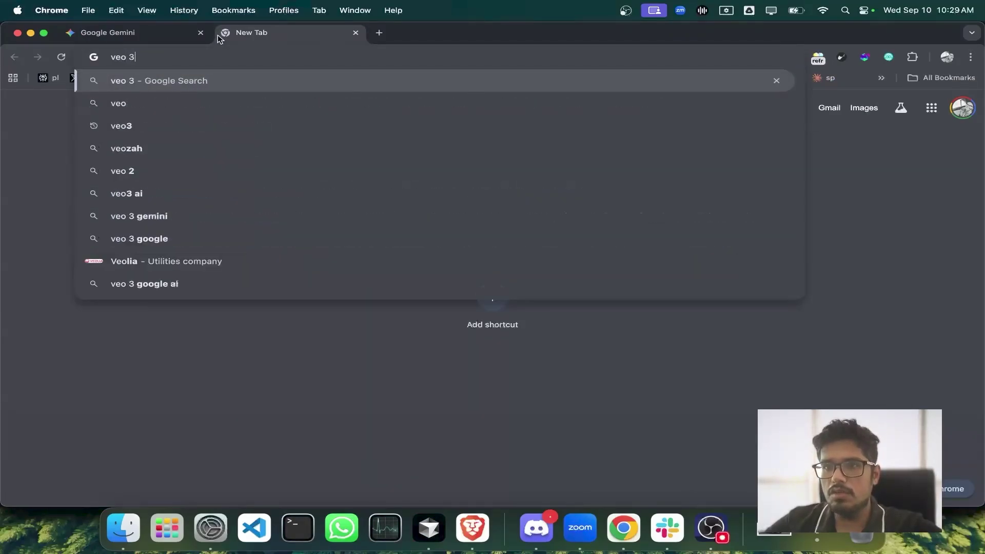
key(Return)
click(137, 194)
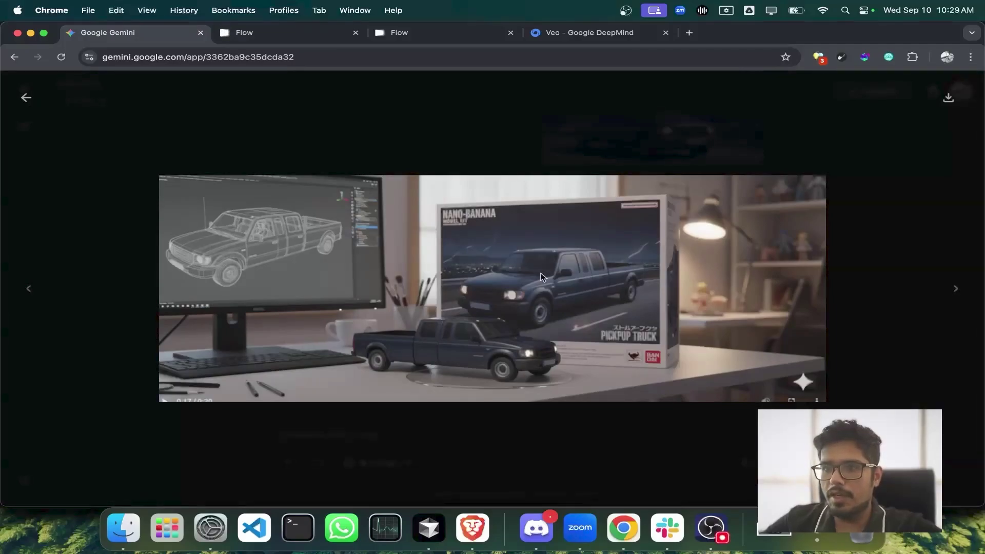
Step: Compare the original pickup truck photo with the generated figurine image at enlarged size
click(74, 175)
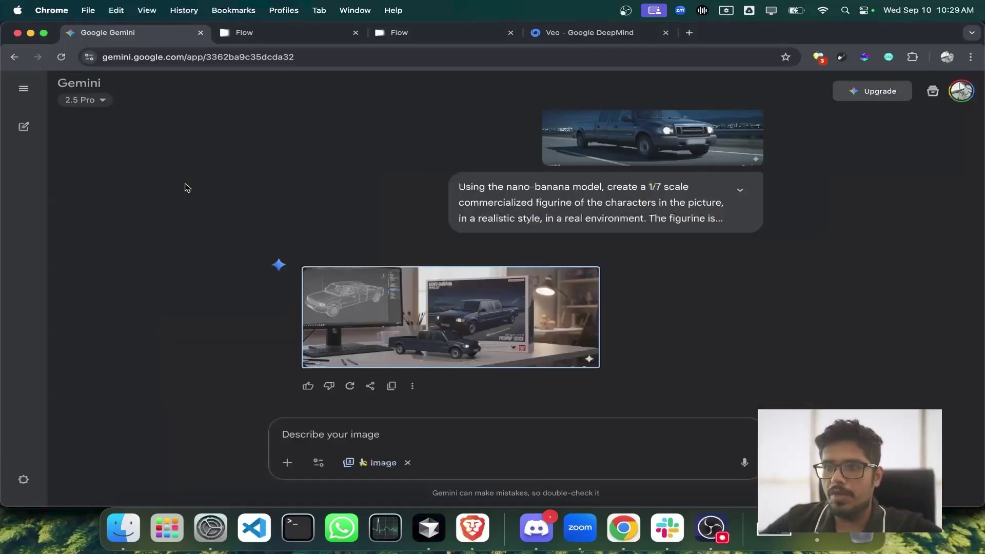
click(614, 151)
key(Escape)
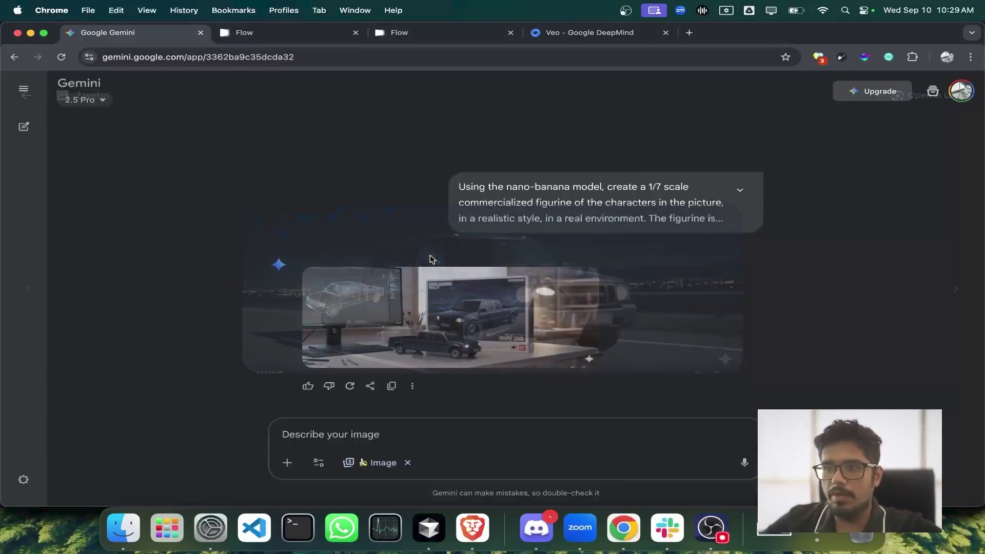
click(417, 349)
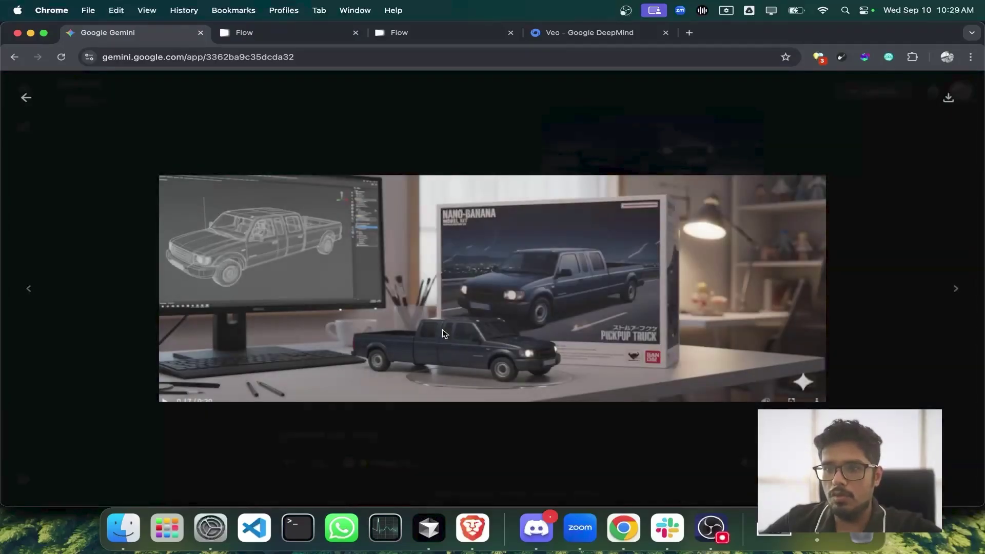
key(Escape)
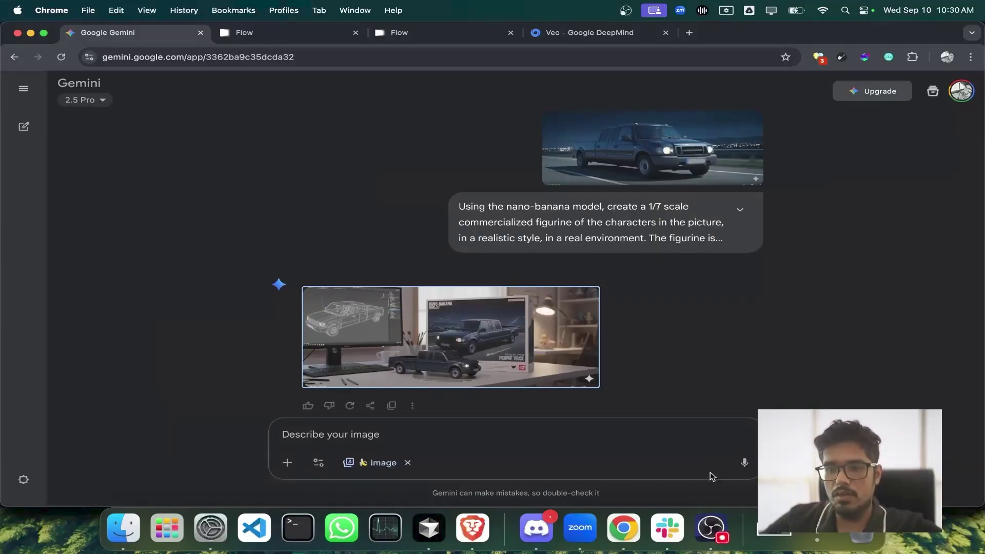
Step: Try to generate a figurine by submitting the nano-banana prompt with a portrait photo attached
key(super+v)
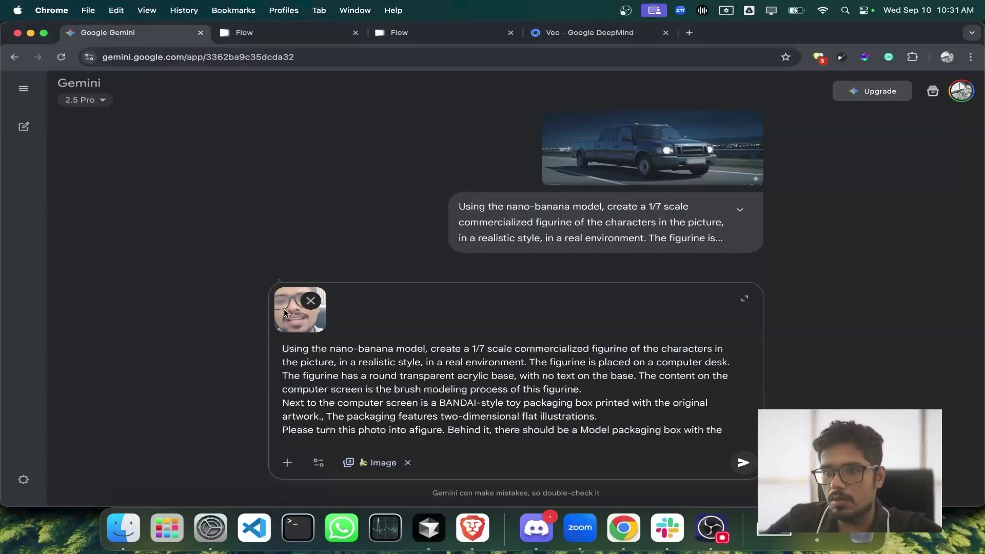
click(733, 431)
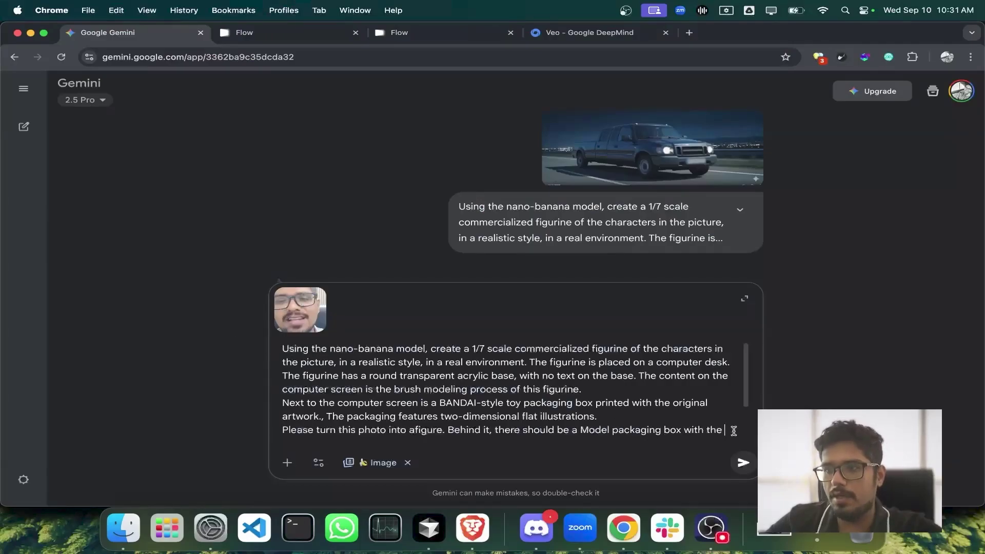
key(Return)
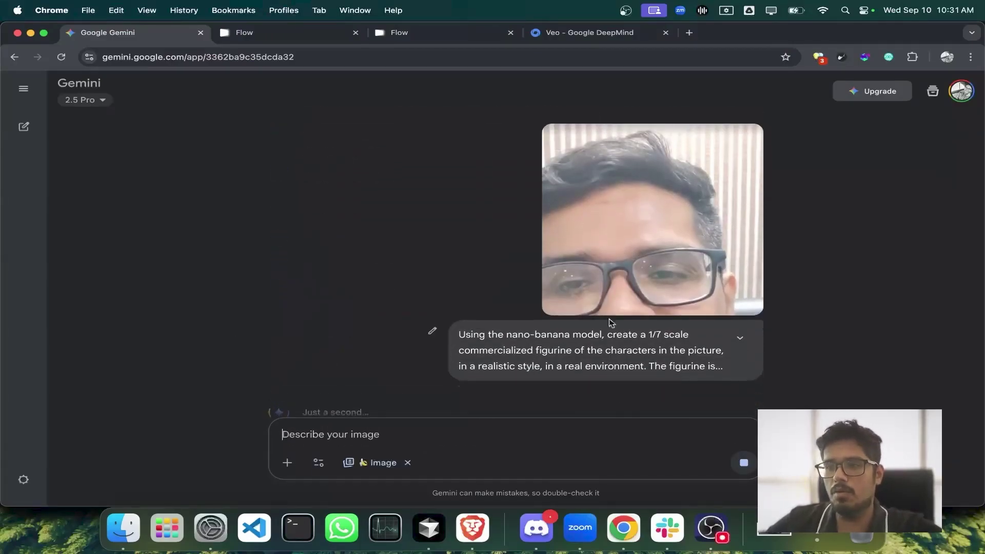
Step: Start a new project in Flow and set its generation mode to Frames to Video
click(580, 33)
click(472, 32)
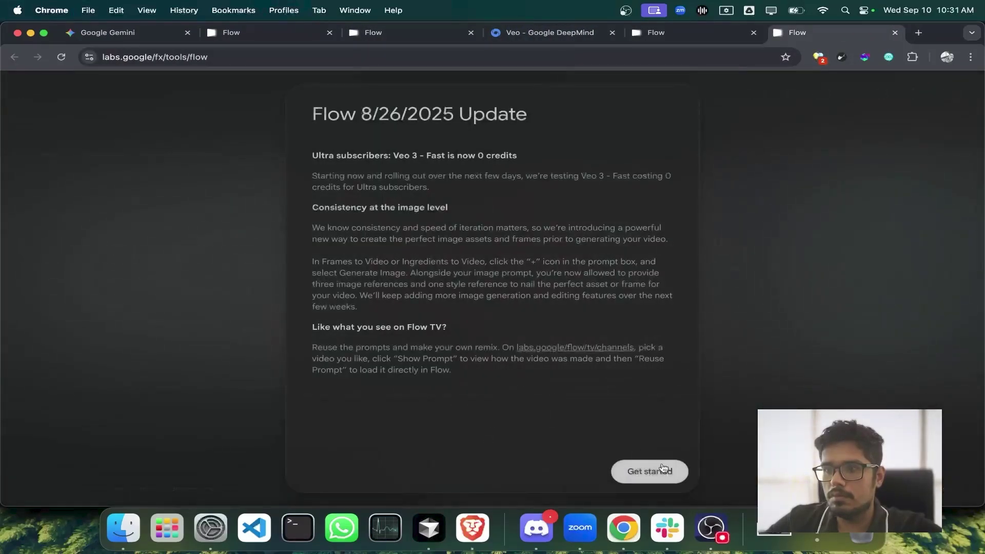
click(651, 471)
click(545, 435)
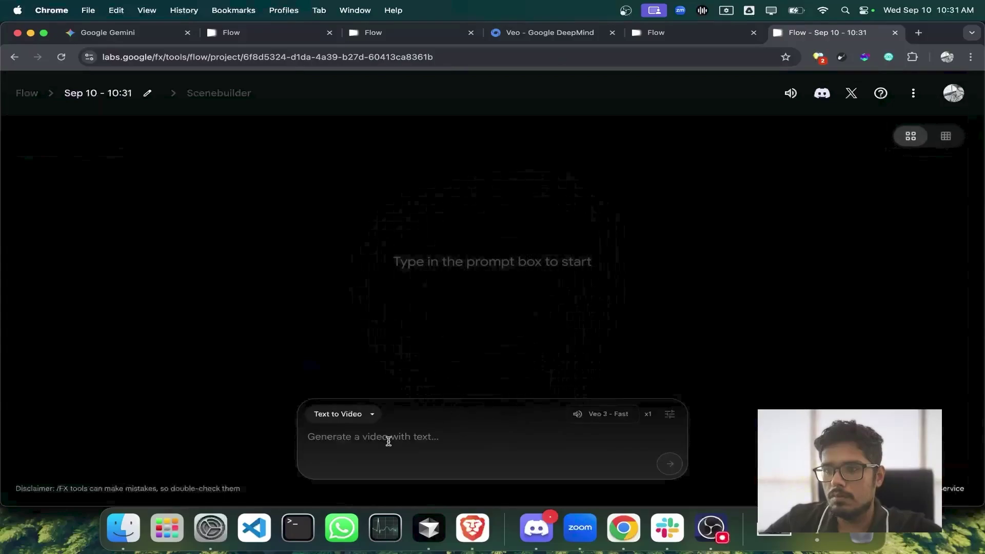
click(367, 414)
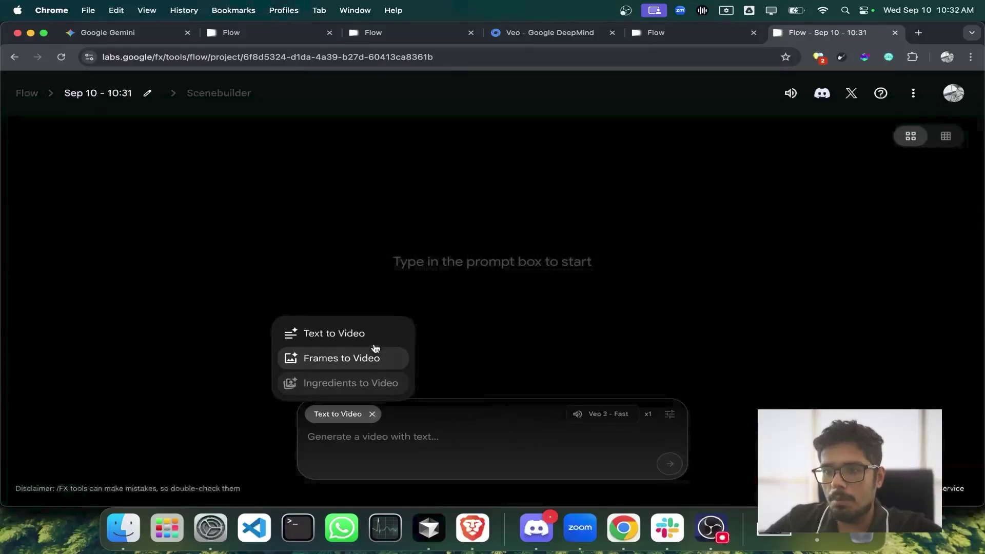
click(384, 358)
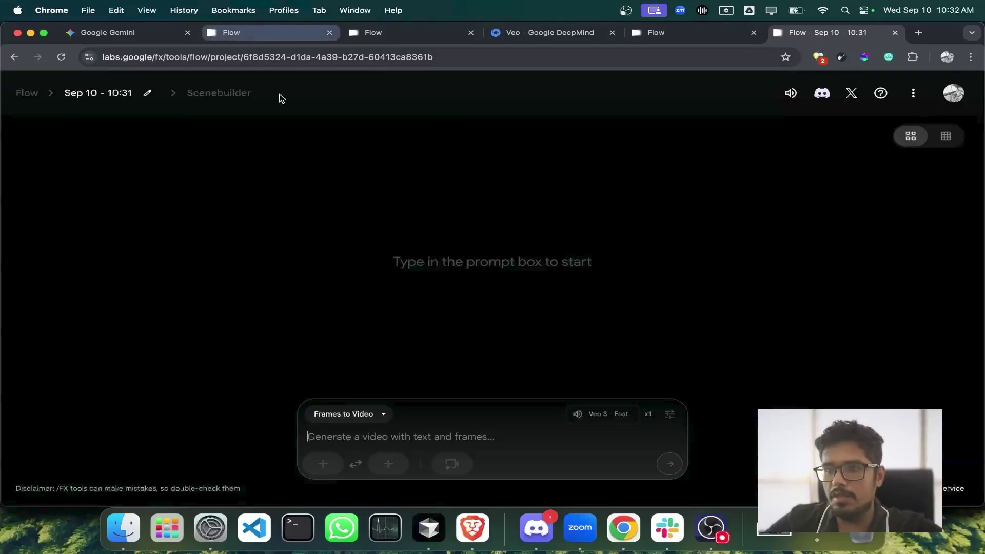
Step: Return to Gemini, attach Screenshot 2025-09-10 at 10.31.21 AM from the Desktop to the figurine prompt, and submit it
click(107, 35)
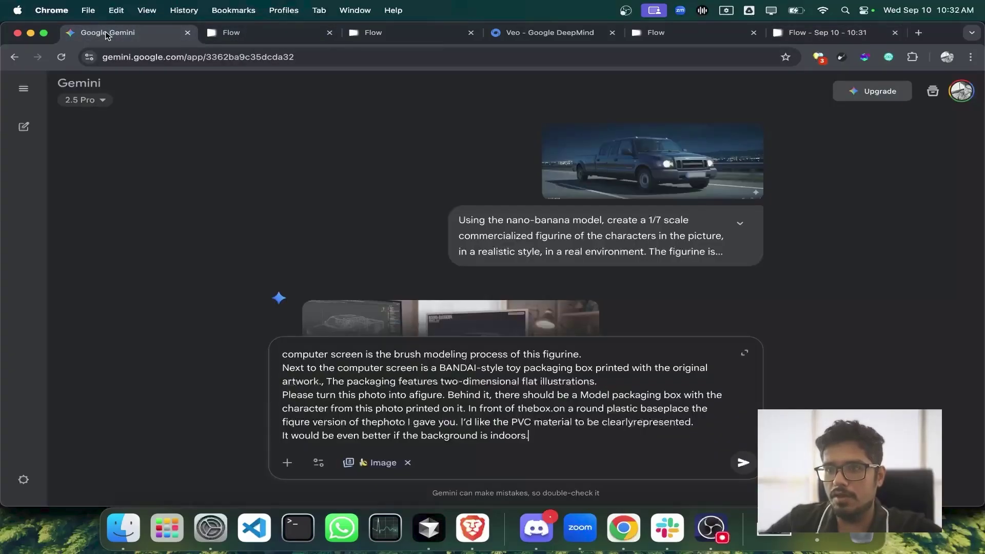
scroll(400, 150, down, 3)
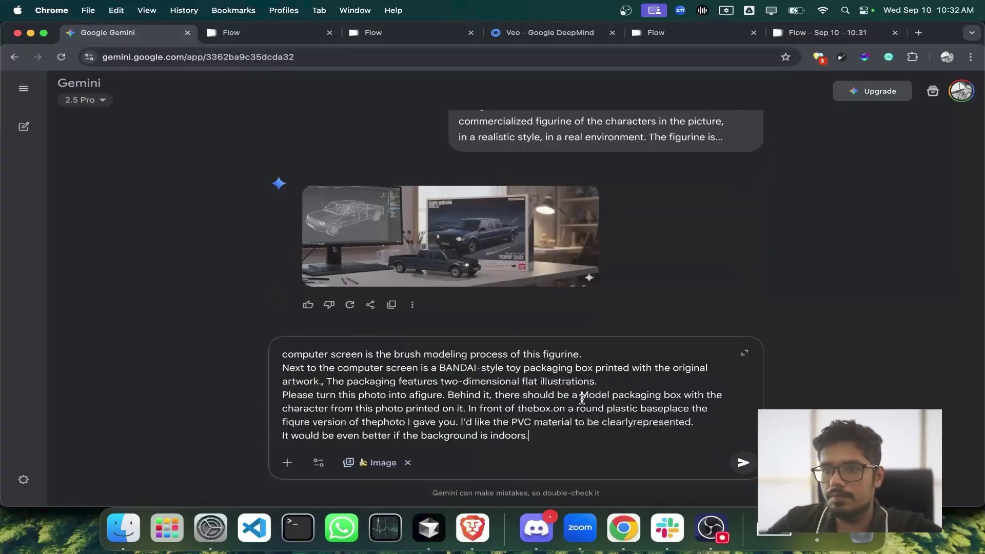
scroll(582, 399, up, 2)
click(123, 528)
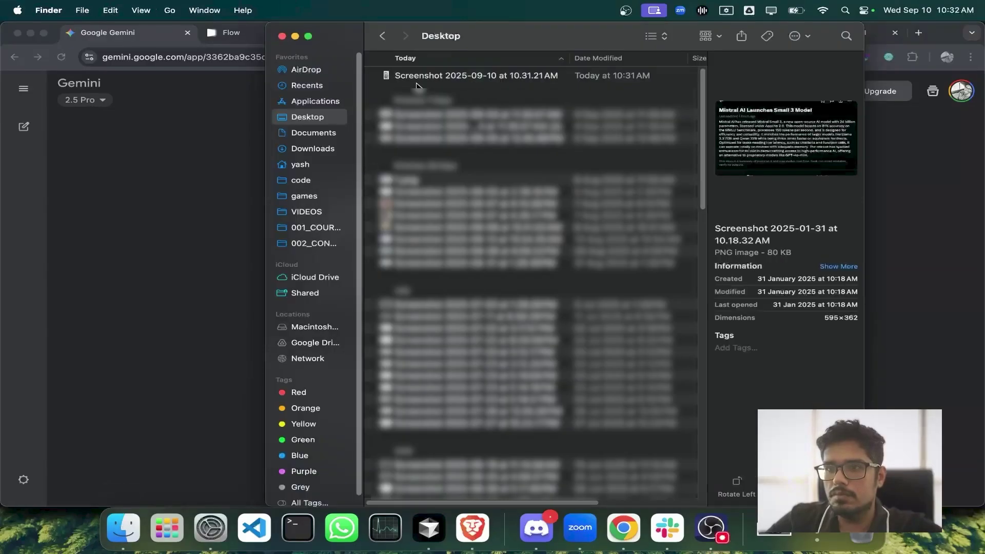
drag(418, 85, 659, 428)
scroll(677, 371, down, 2)
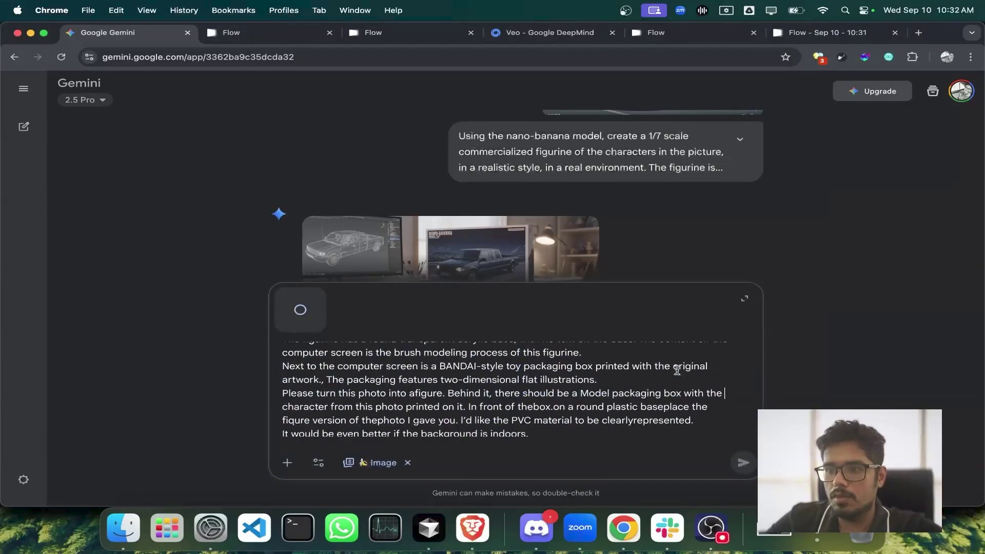
key(Return)
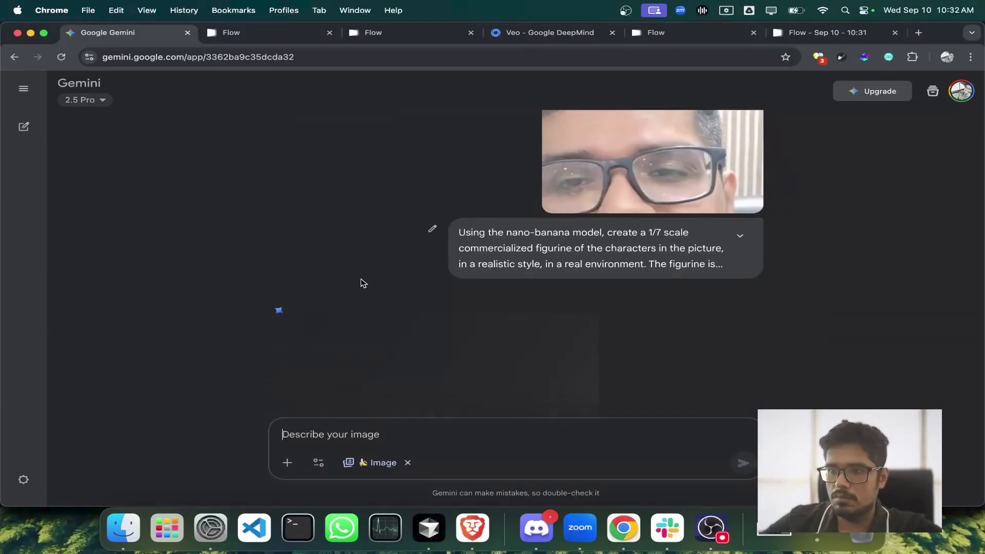
Step: Examine the generated portrait figurine image at enlarged size and in the chat
click(439, 268)
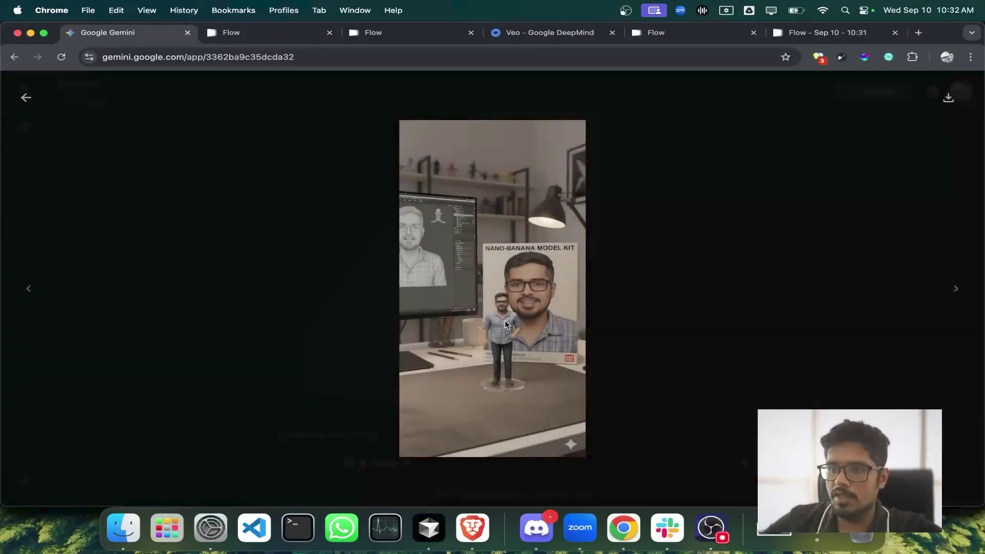
click(600, 284)
scroll(618, 279, up, 8)
scroll(621, 280, down, 10)
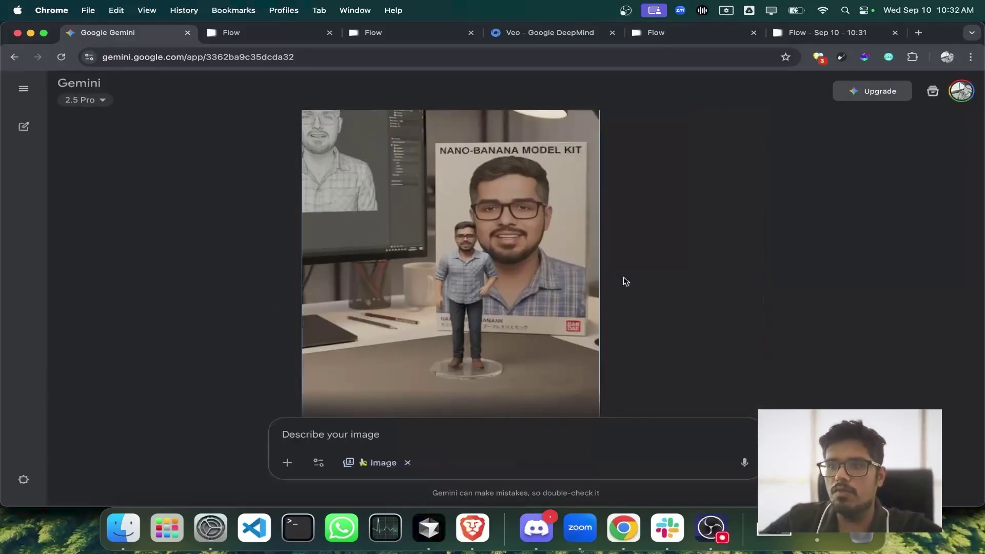
Step: Download the generated portrait figurine image from the Gemini chat and return to the Flow project
click(792, 32)
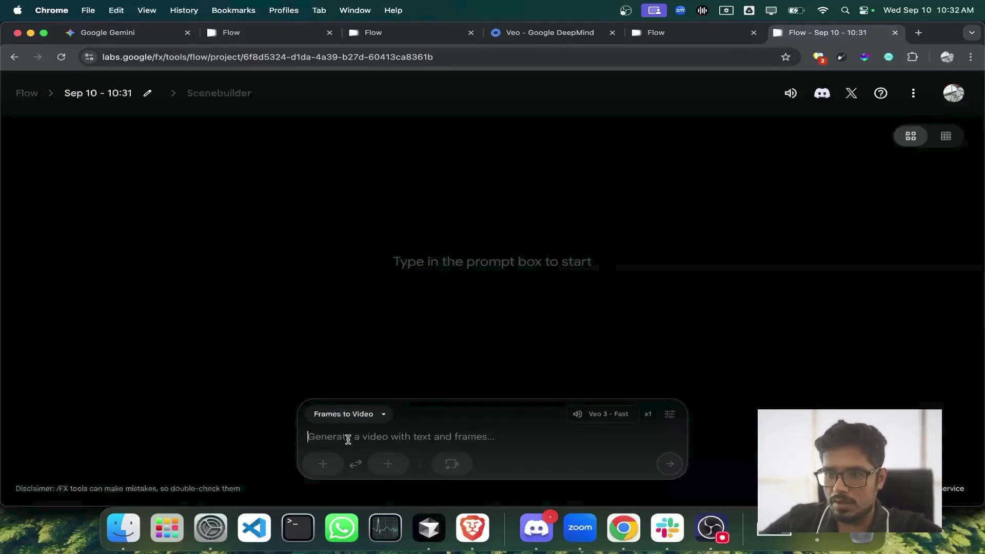
click(128, 33)
scroll(590, 277, up, 3)
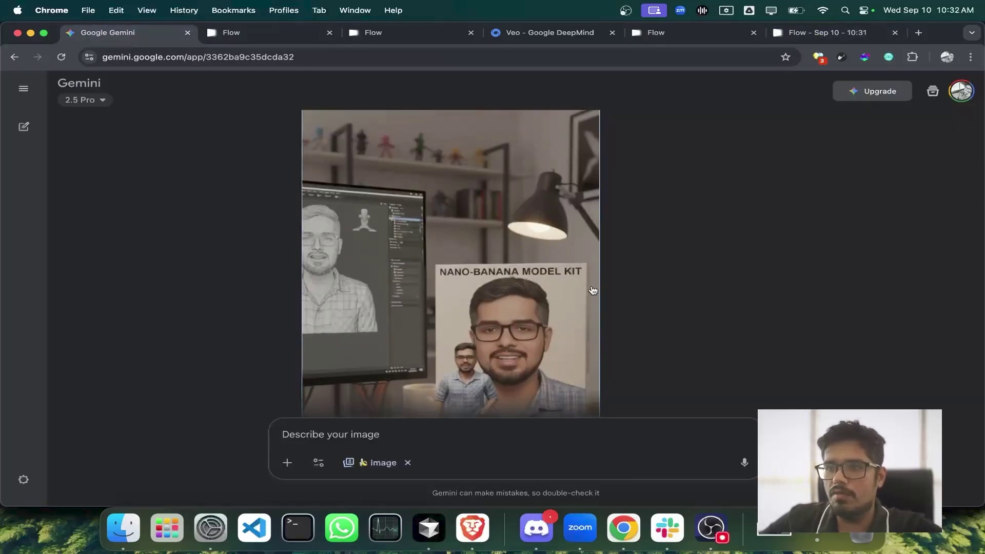
scroll(593, 290, up, 4)
click(577, 323)
click(823, 32)
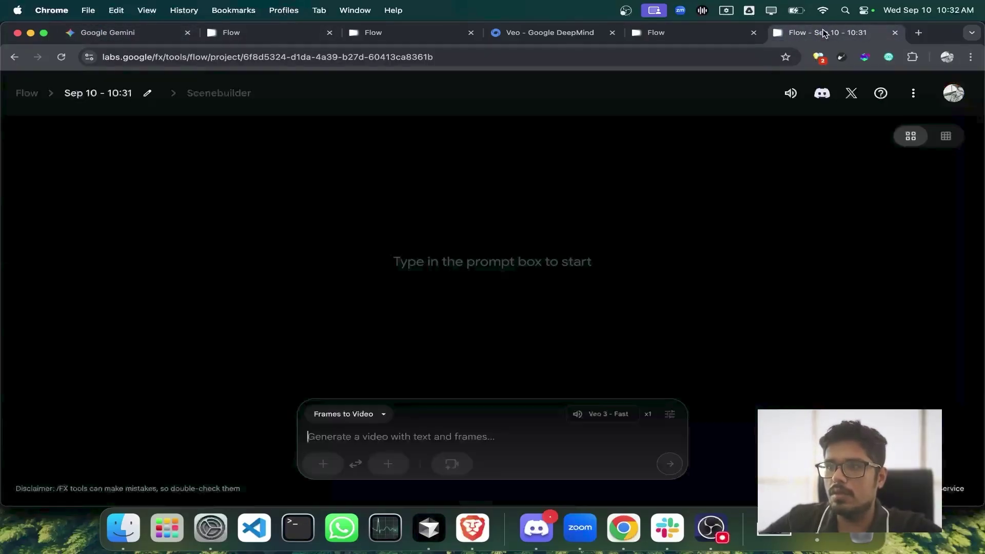
Step: Add the downloaded figurine image as the video's start frame, position its landscape crop, and save the crop
drag(852, 82, 409, 437)
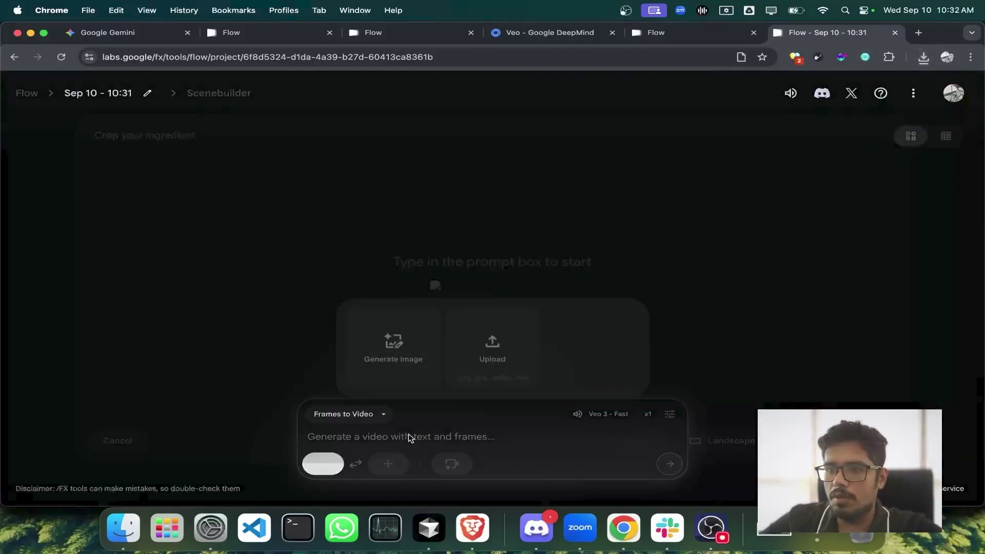
drag(513, 284, 536, 303)
click(845, 440)
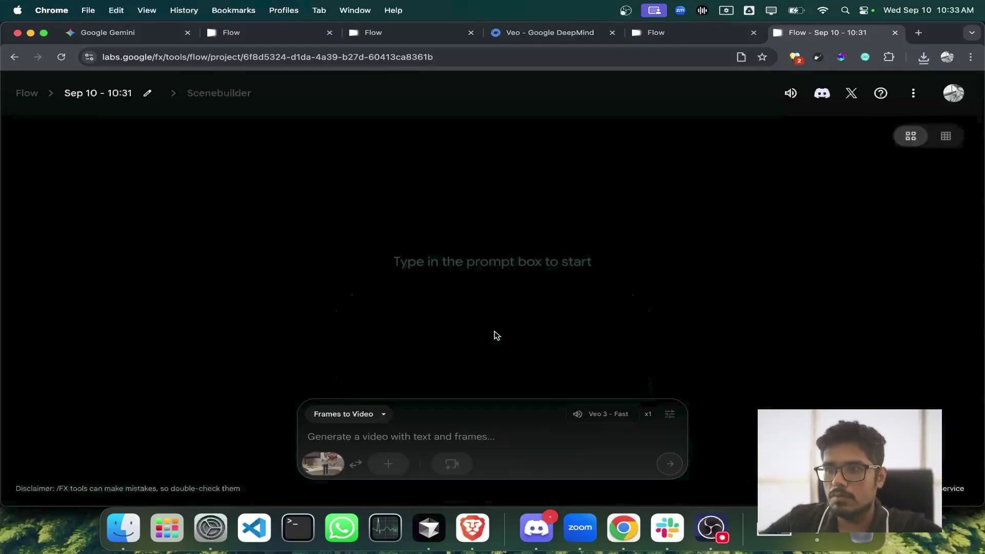
Step: Enter the prompt "animate and rotate the figurine" for the start frame and submit it to generate the video
mouse_move(323, 471)
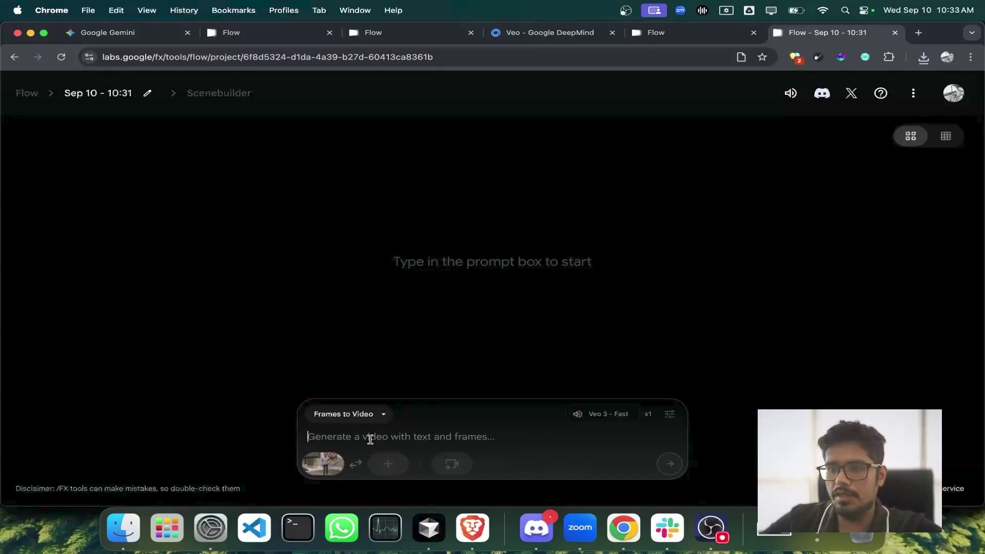
click(361, 413)
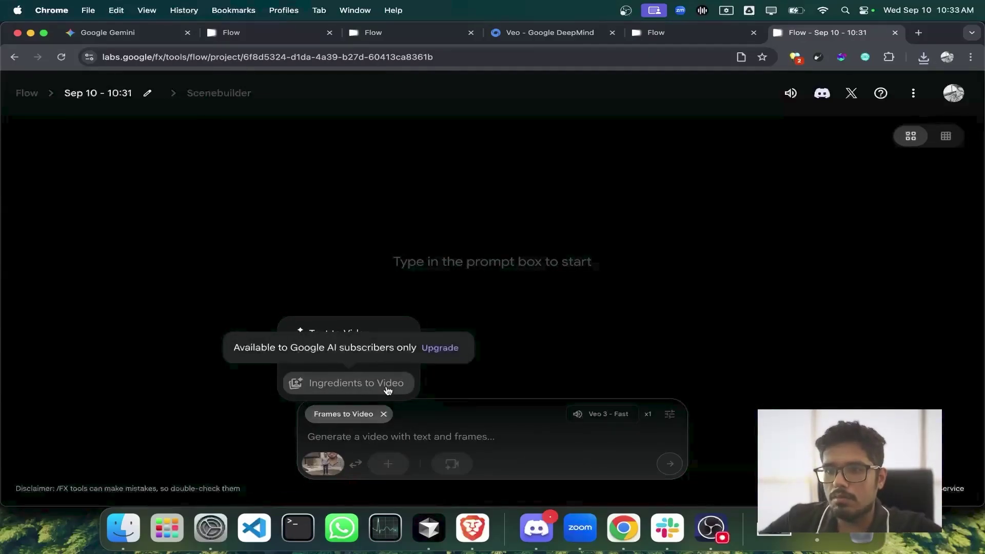
click(441, 439)
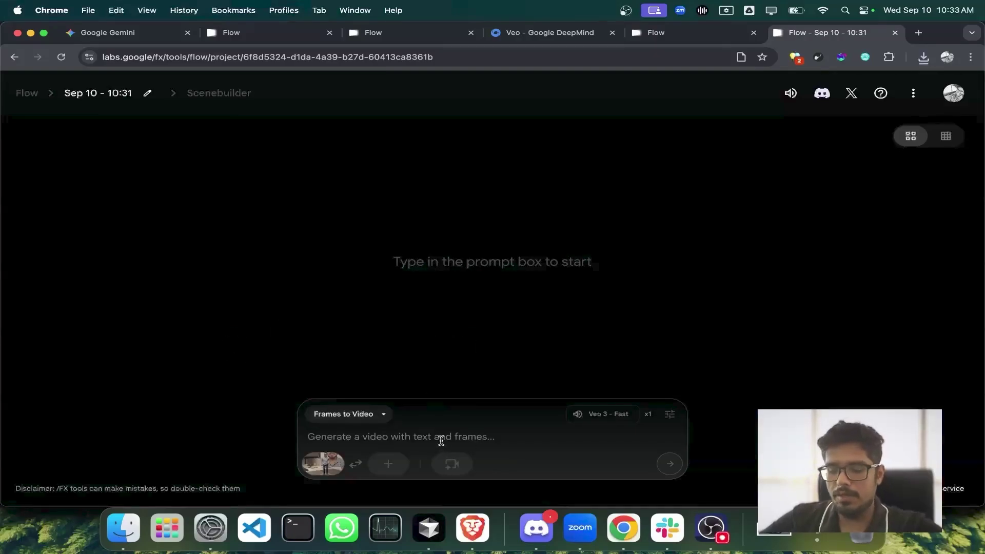
text(animate and rotate the figurine)
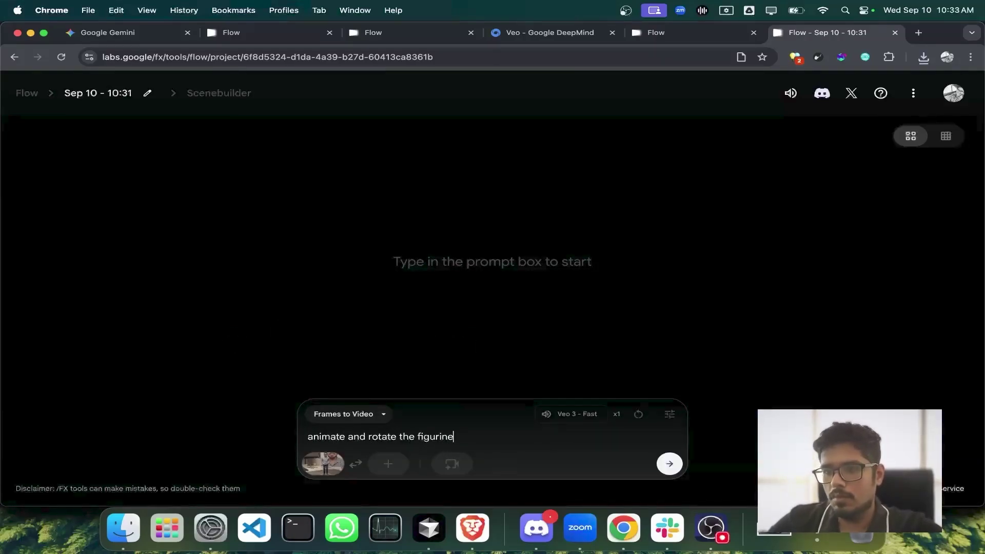
click(659, 461)
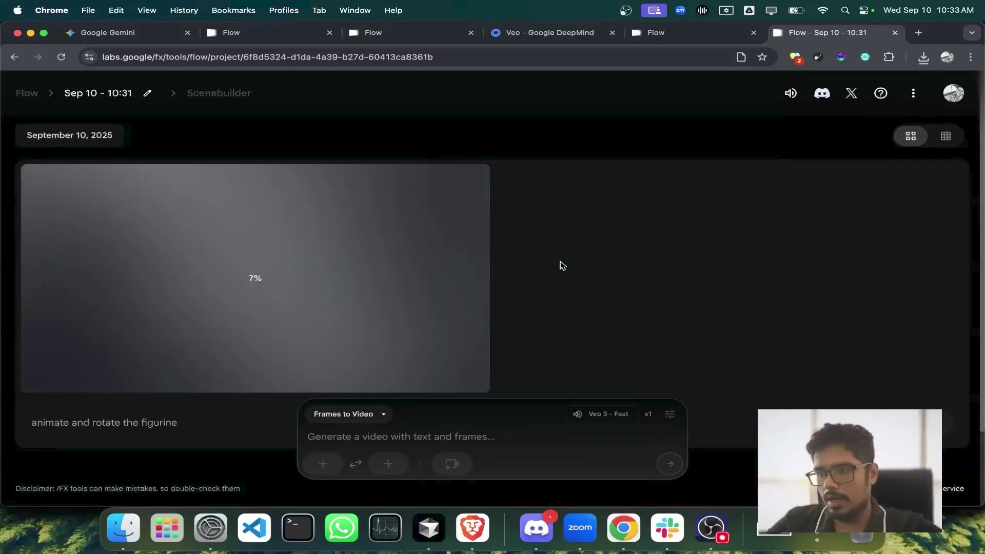
Step: Check the generation of the figurine video and play the finished clip in the project
scroll(563, 264, down, 2)
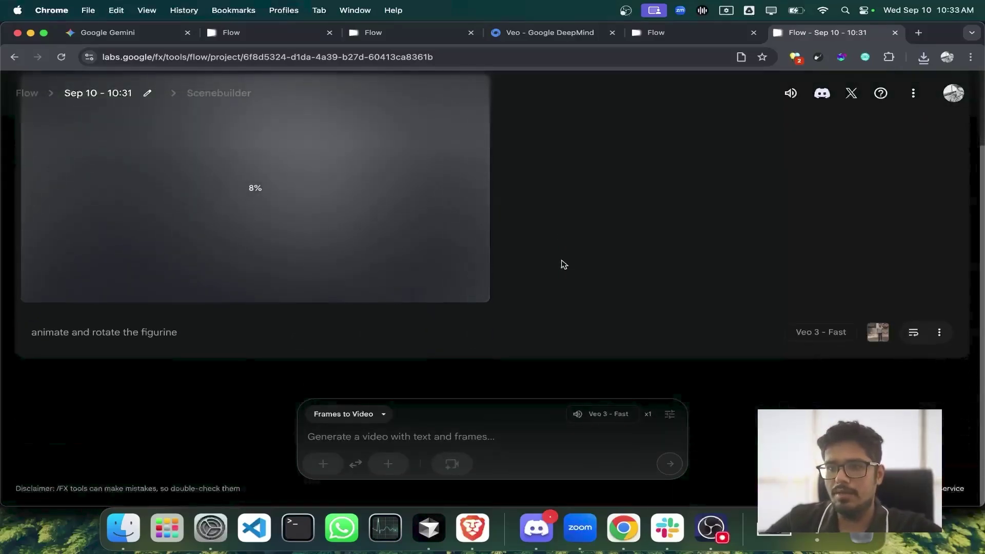
scroll(563, 263, up, 2)
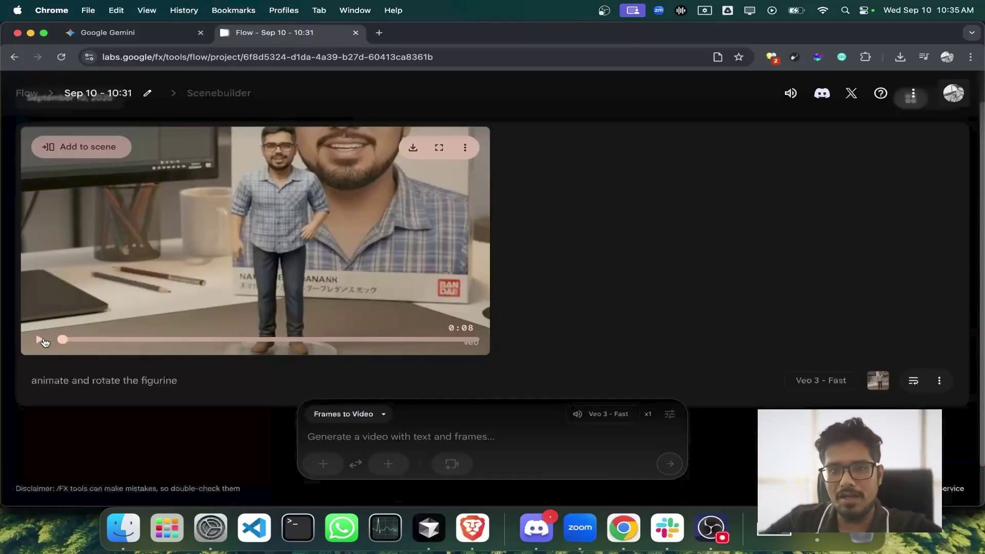
click(40, 340)
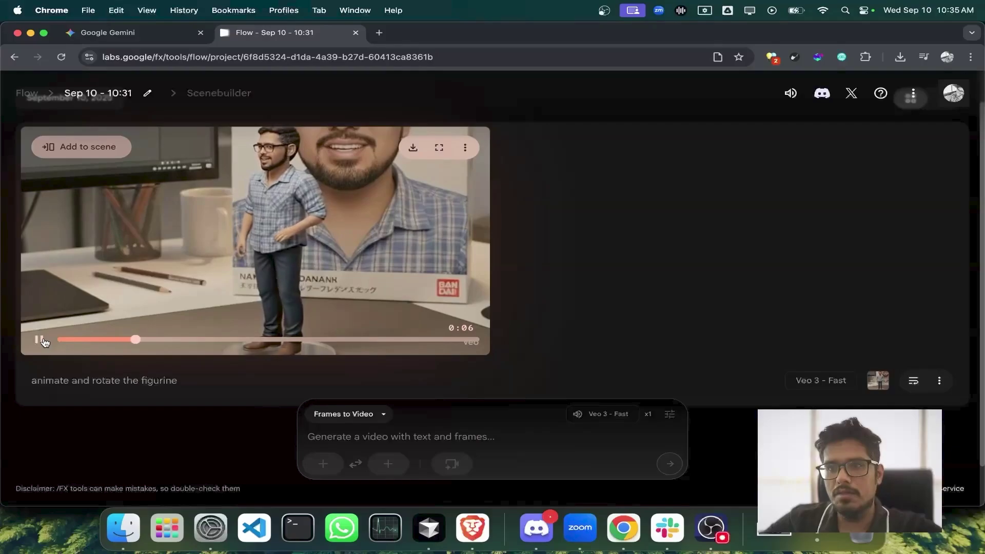